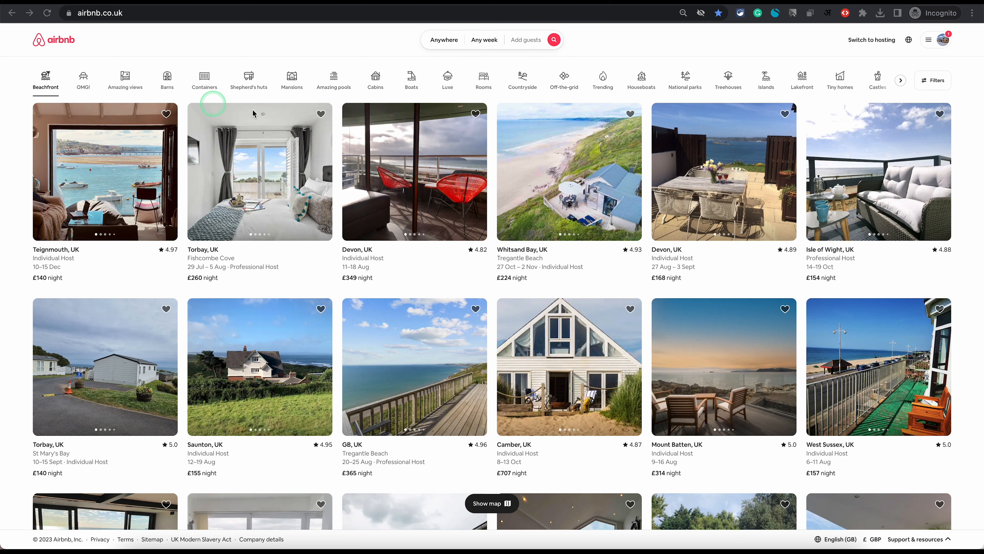
# - Switch to the hosting dashboard and start creating a new listing
pyautogui.click(874, 44)
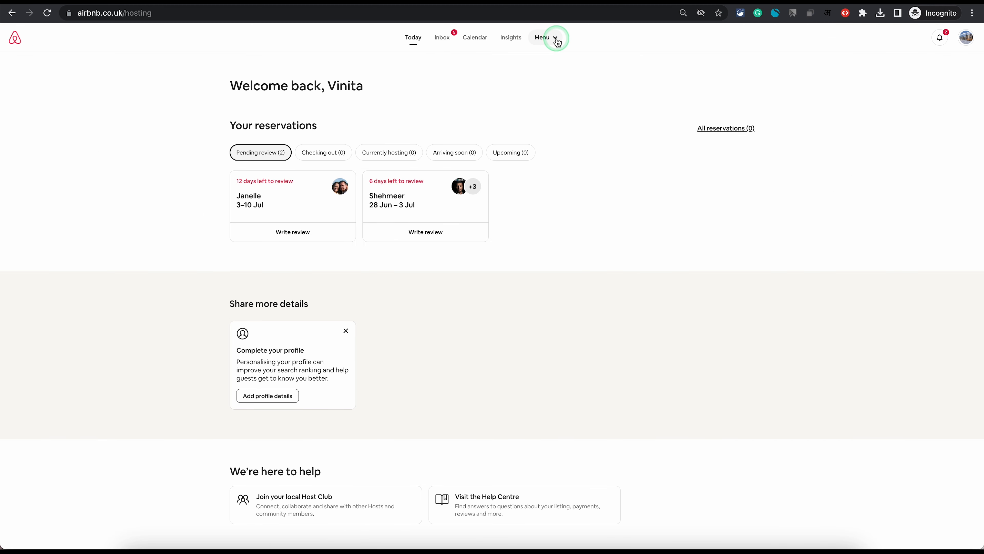
pyautogui.click(548, 42)
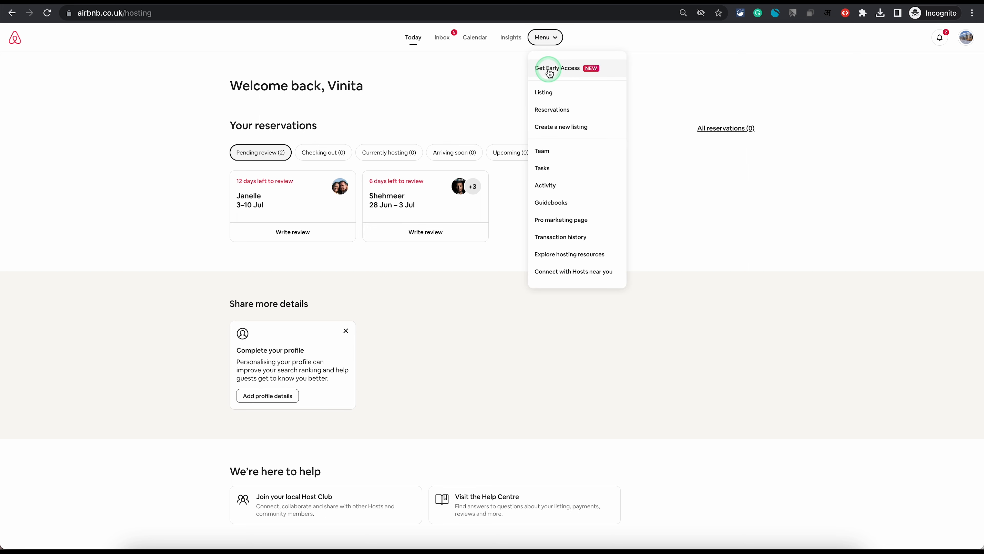
pyautogui.click(557, 128)
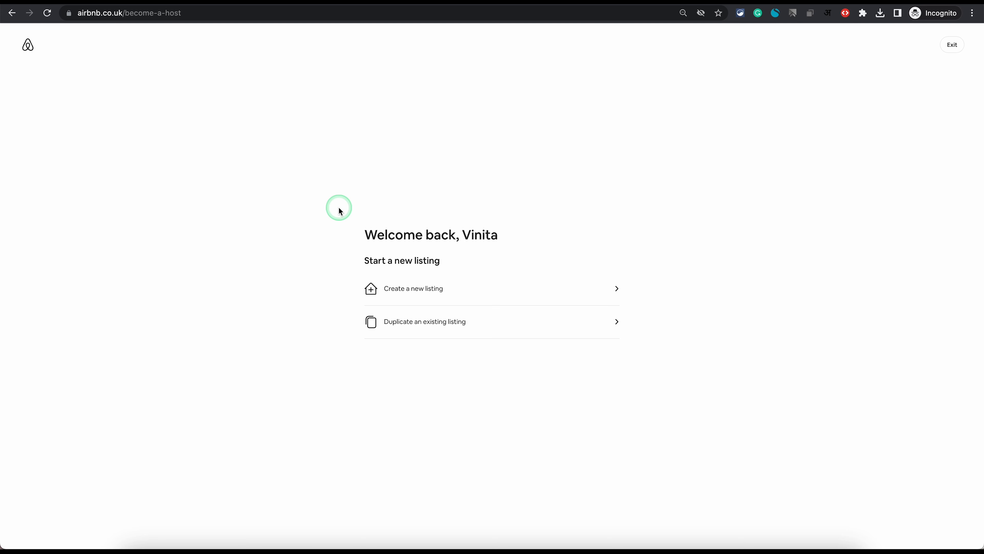
# - Duplicate the existing listing "Charming & Roomy Home Steps from Centennial Beach!" together with its photos
pyautogui.click(451, 324)
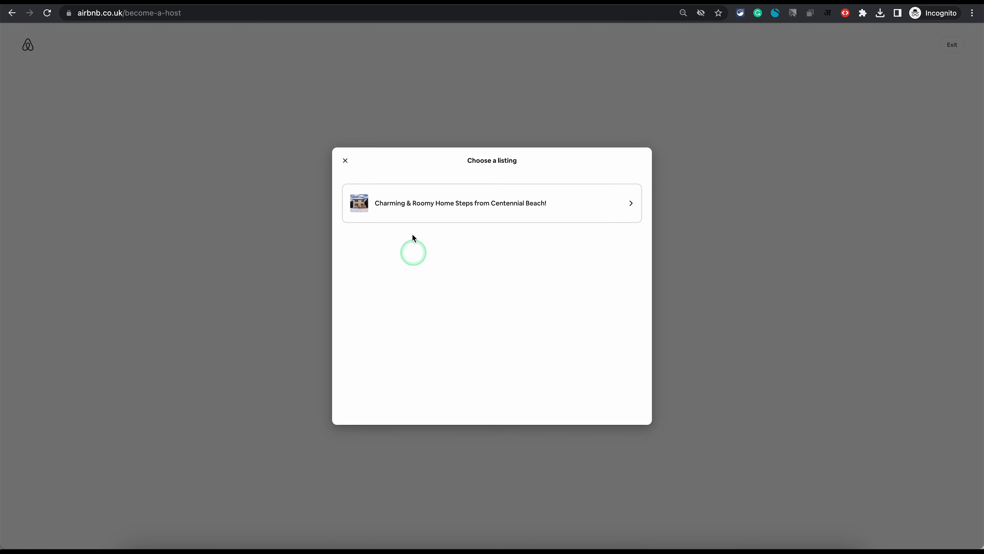
pyautogui.click(413, 216)
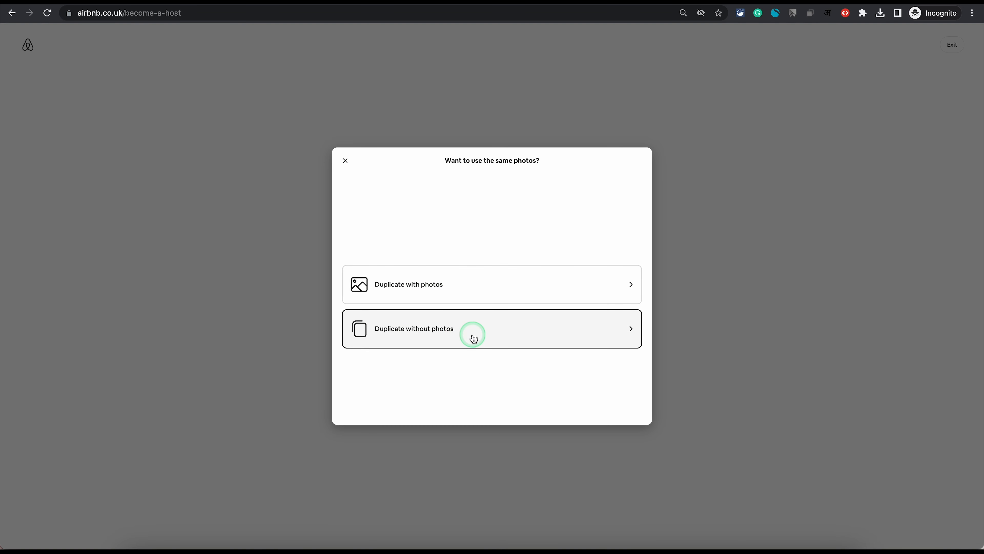
pyautogui.click(442, 292)
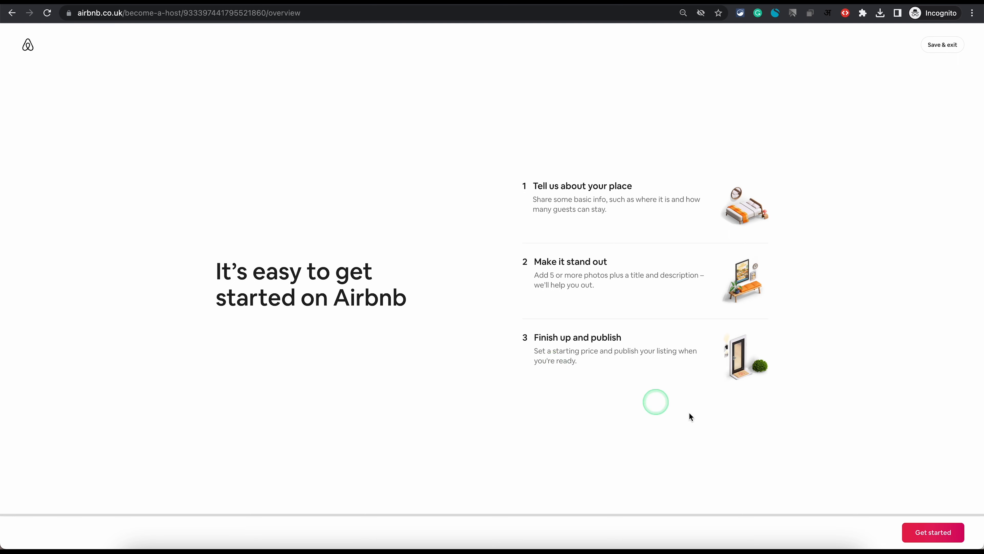
# - Start the listing setup and accept the copied House property type, map location, and guest, bedroom, bed and bathroom numbers
pyautogui.click(918, 530)
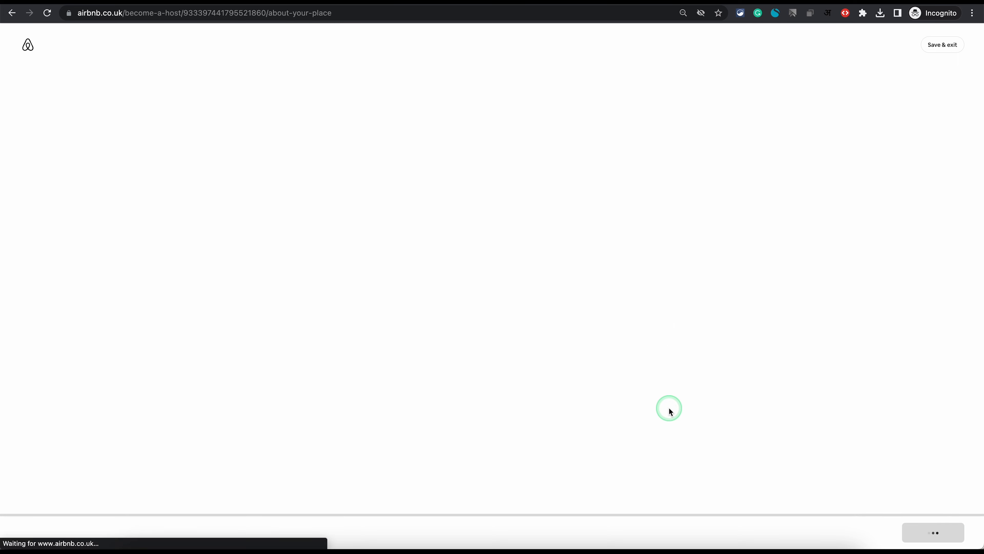
pyautogui.click(938, 537)
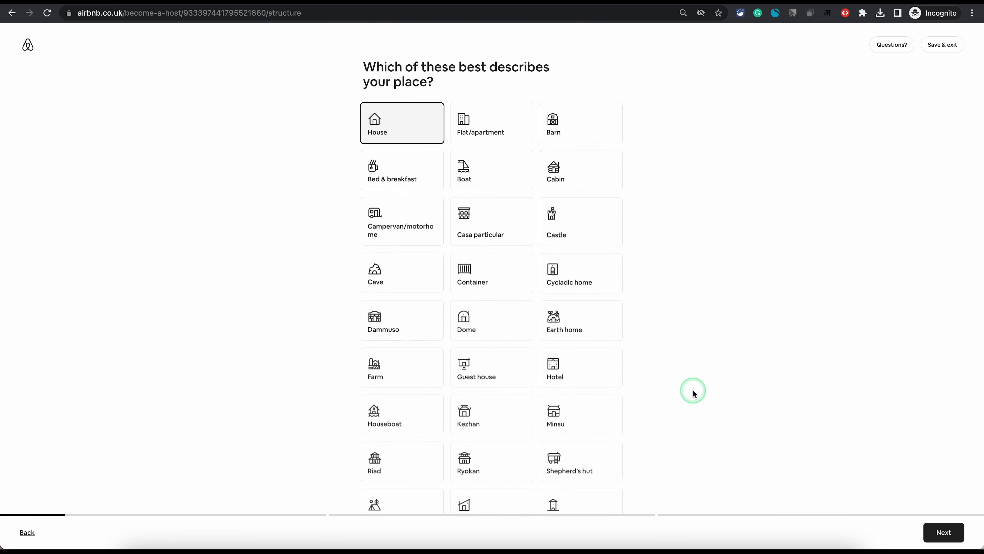
pyautogui.click(942, 530)
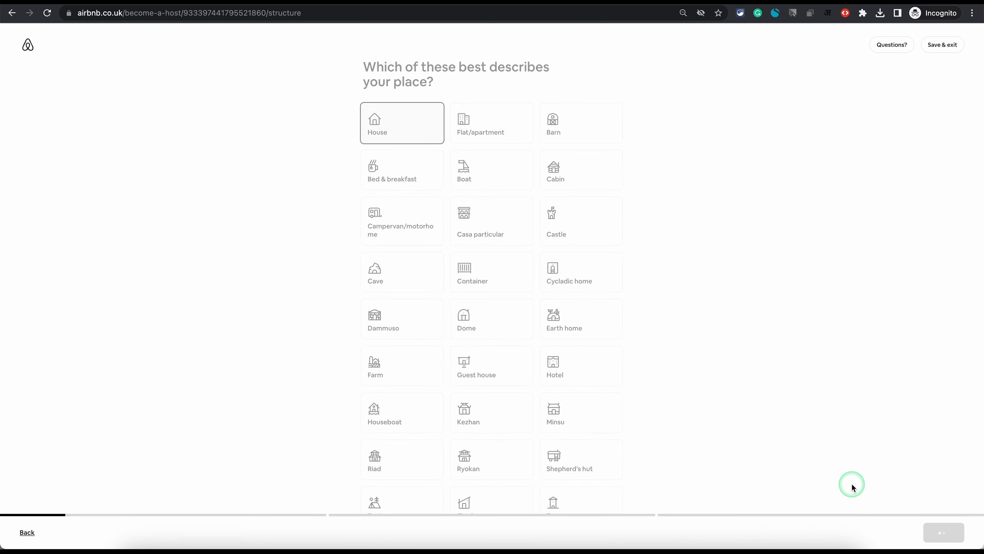
pyautogui.click(947, 539)
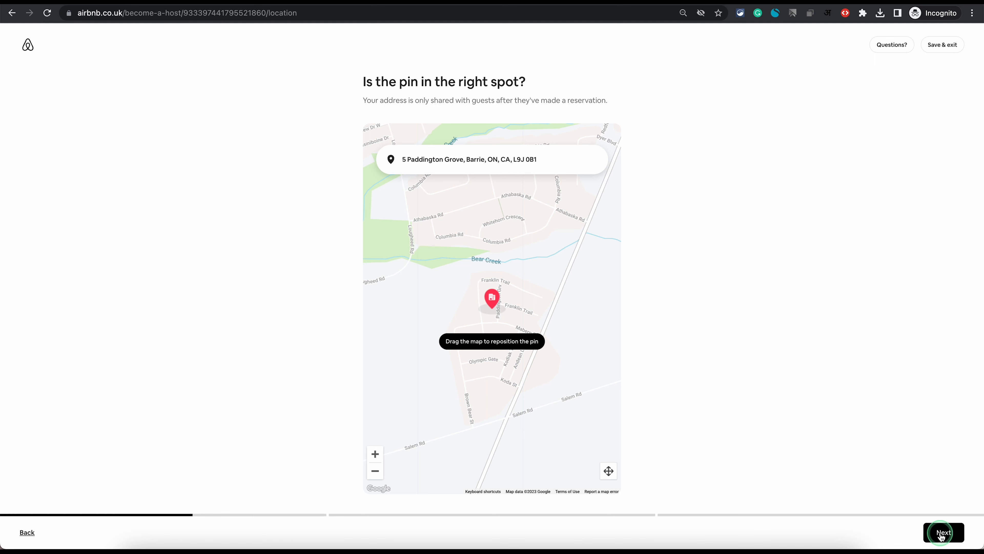
pyautogui.click(942, 537)
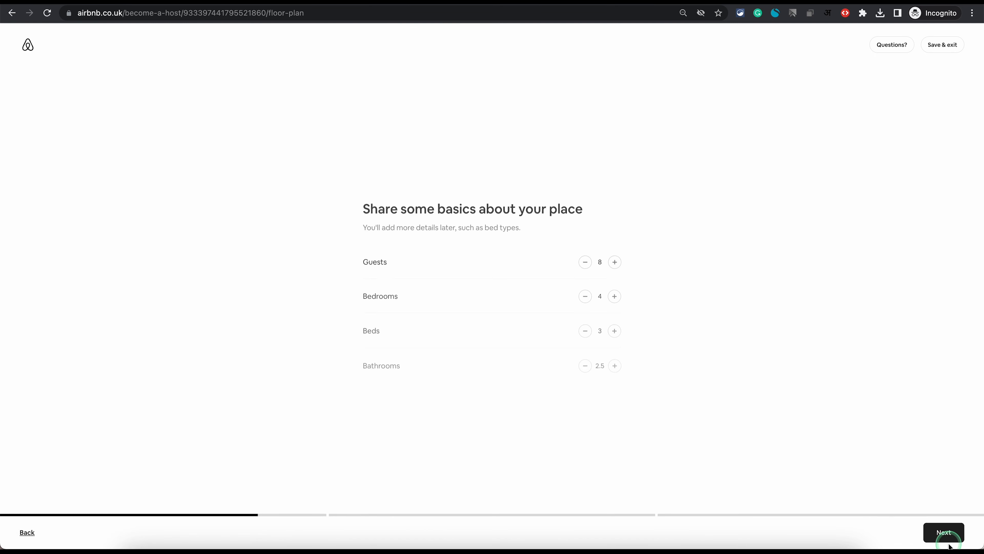
pyautogui.click(948, 543)
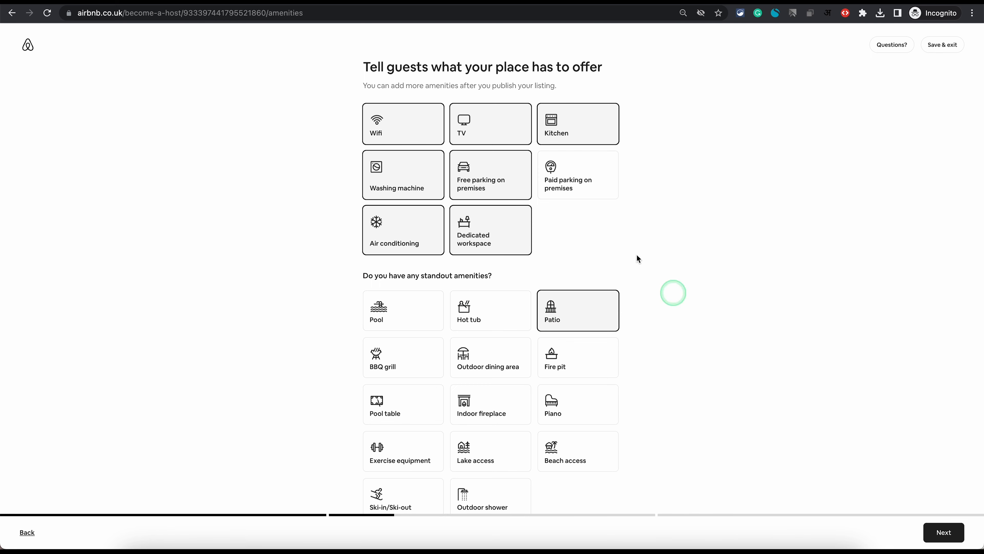
# - Review the copied amenities, standout amenities and safety items and accept them
pyautogui.scroll(-1, 337, 314)
pyautogui.scroll(-5, 337, 314)
pyautogui.hscroll(-5, 329, 312)
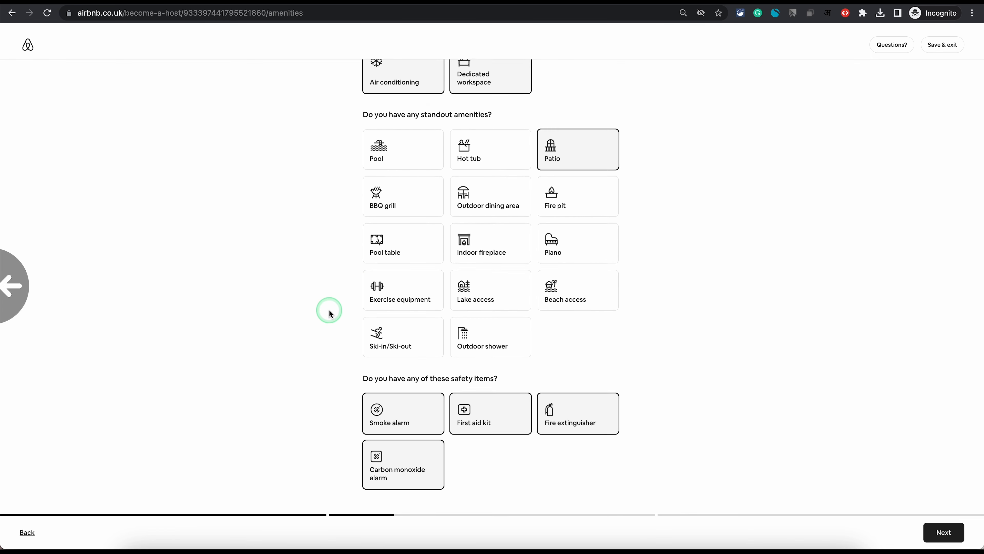
pyautogui.click(947, 531)
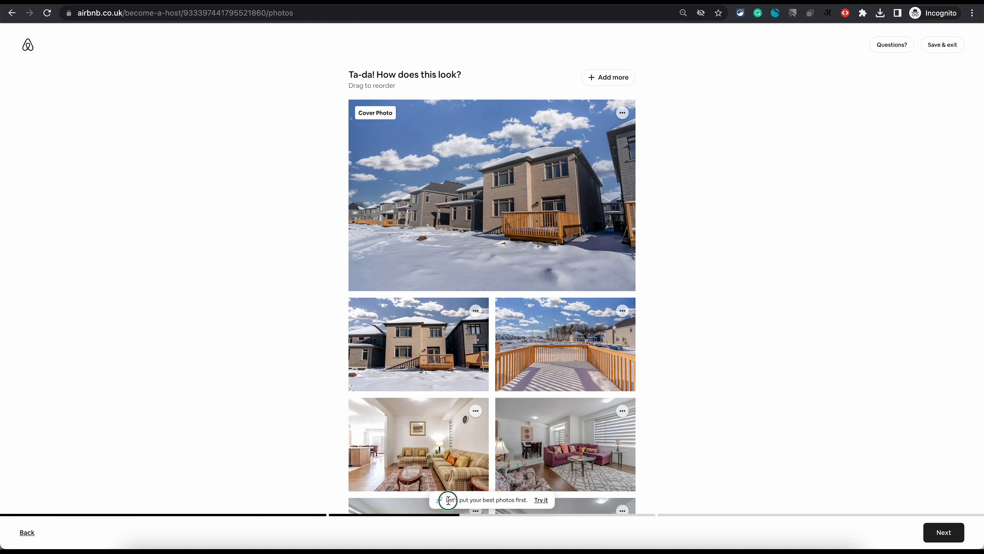
# - Apply the suggestion to put the best photos first, review the new photo order and accept it
pyautogui.moveTo(448, 500); pyautogui.dragTo(499, 503)
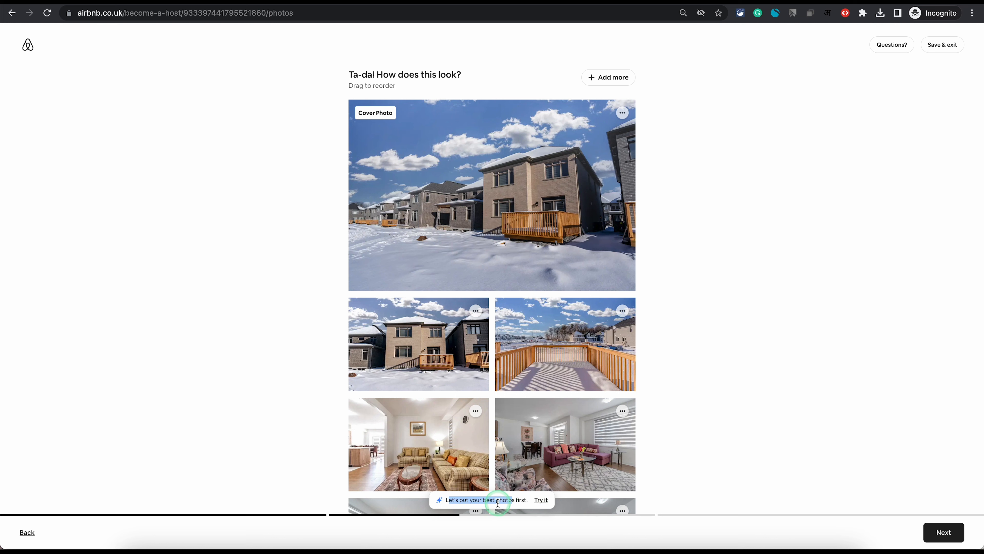
pyautogui.click(522, 500)
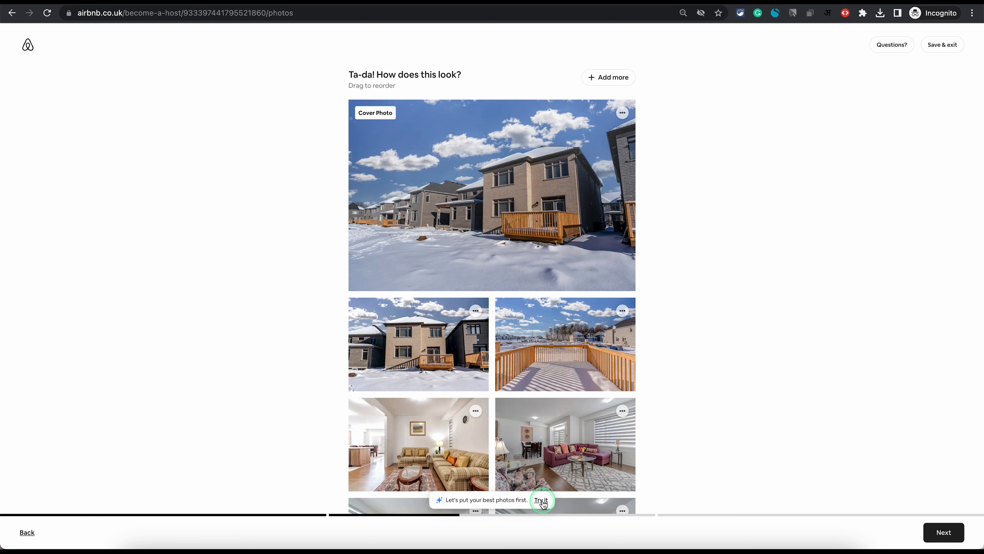
pyautogui.click(542, 500)
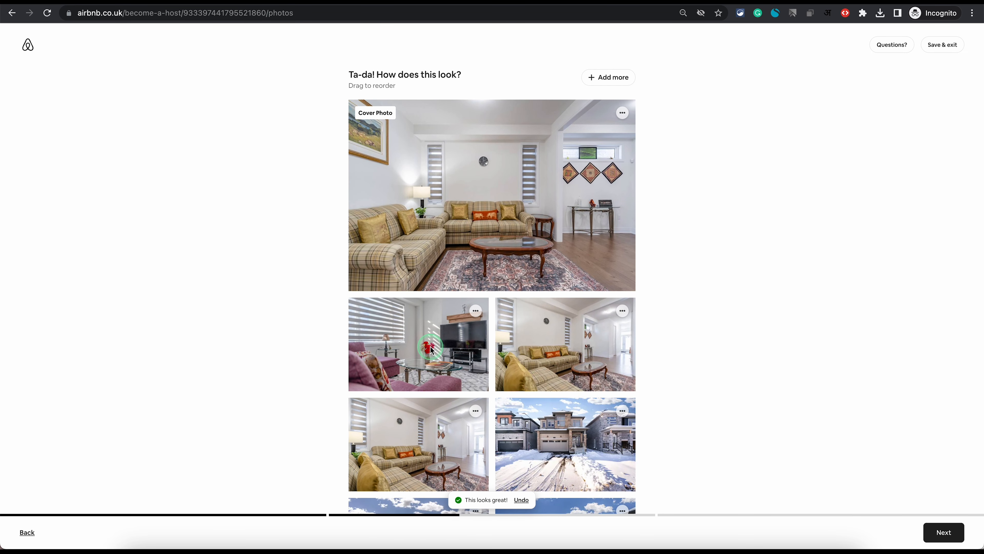
pyautogui.scroll(-2, 431, 352)
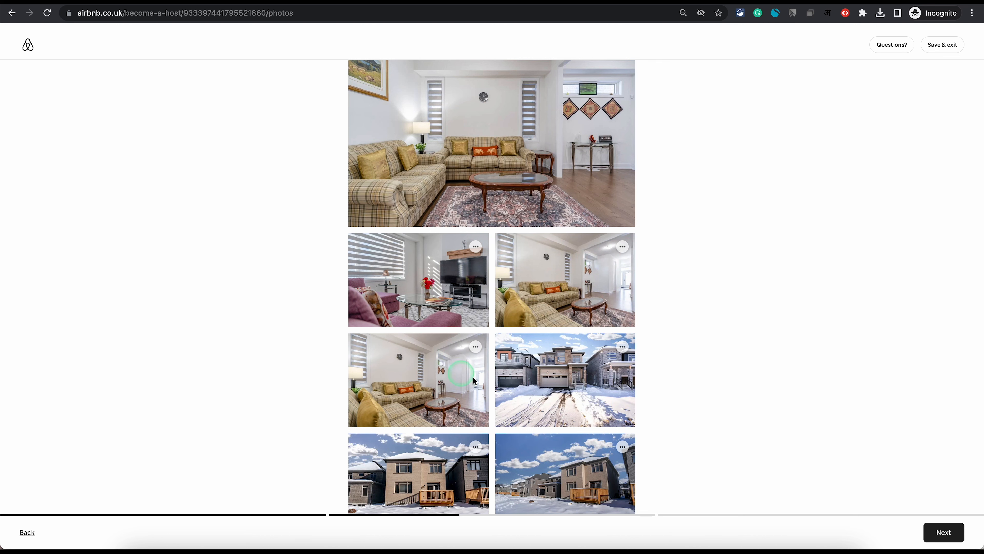
pyautogui.click(944, 531)
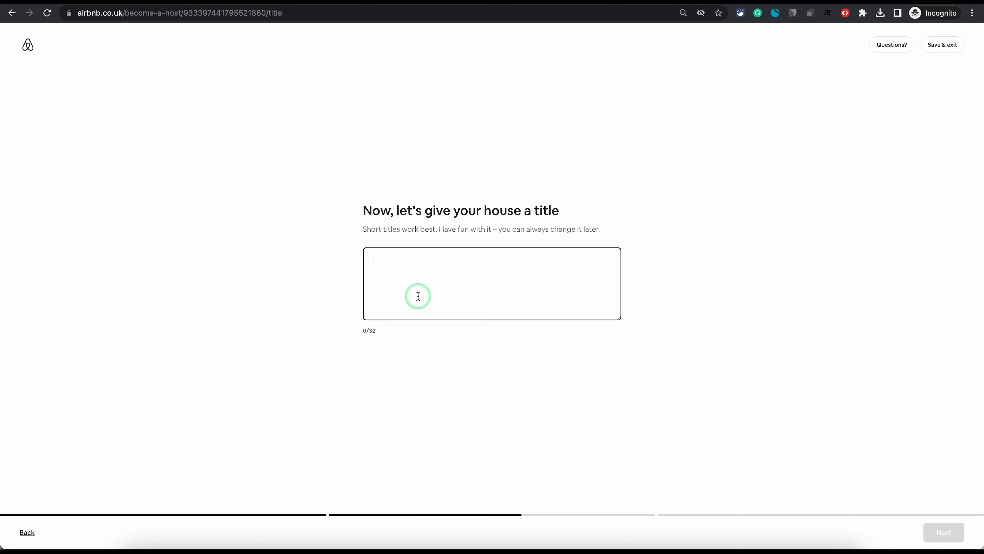
# - Title the new listing "Amazing new house" and continue to the description
pyautogui.write('Amazing new ')
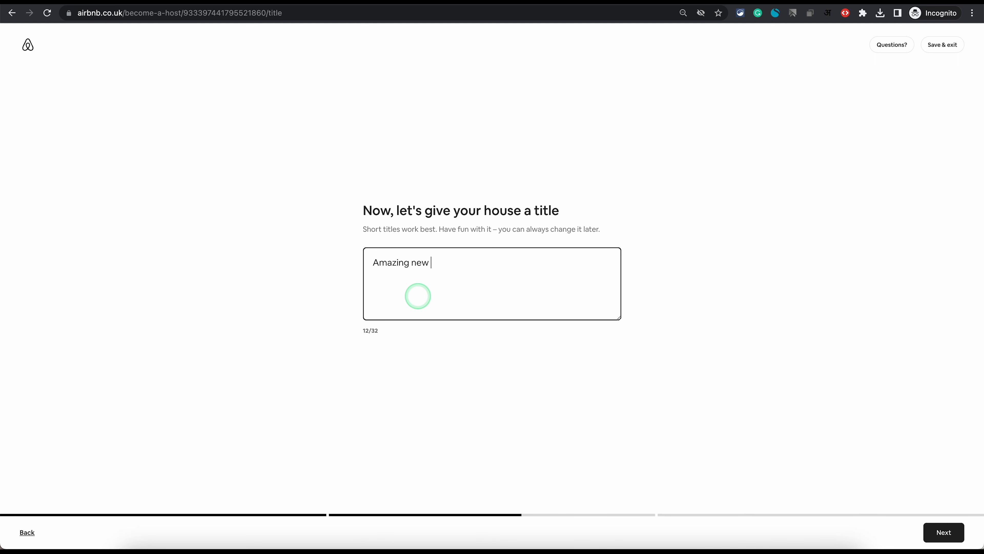
pyautogui.write('house')
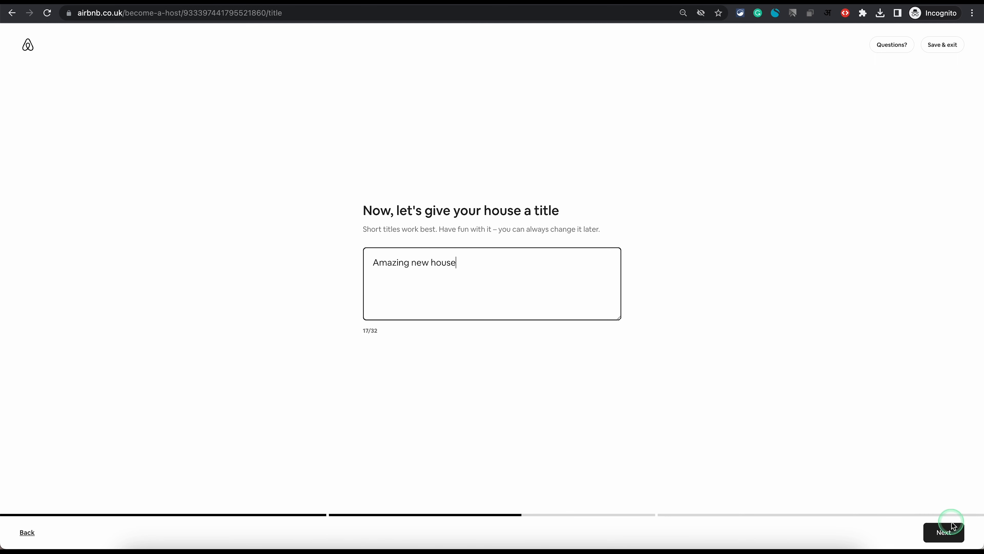
pyautogui.click(940, 529)
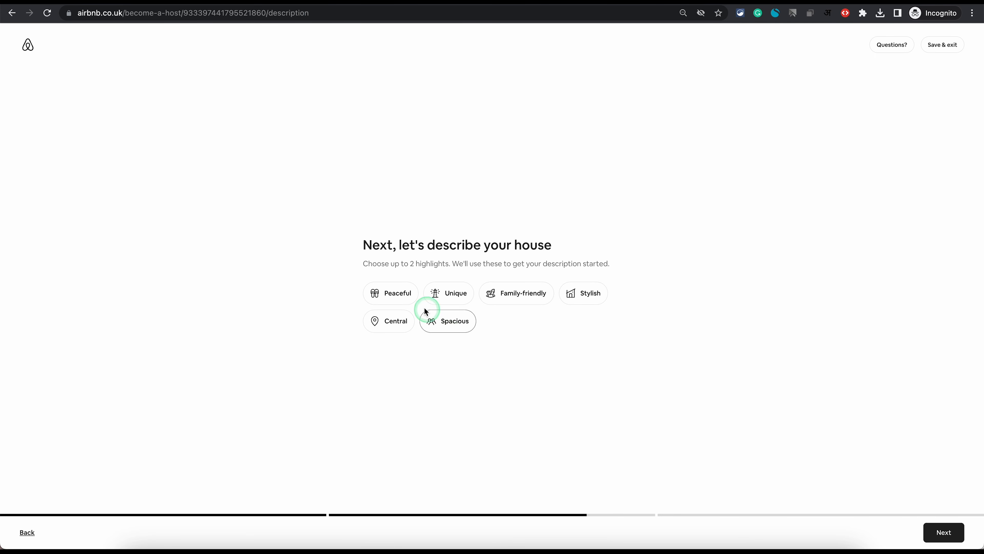
# - Choose the Peaceful and Unique highlights for the house and accept the suggested description
pyautogui.click(393, 297)
pyautogui.click(449, 297)
pyautogui.click(946, 531)
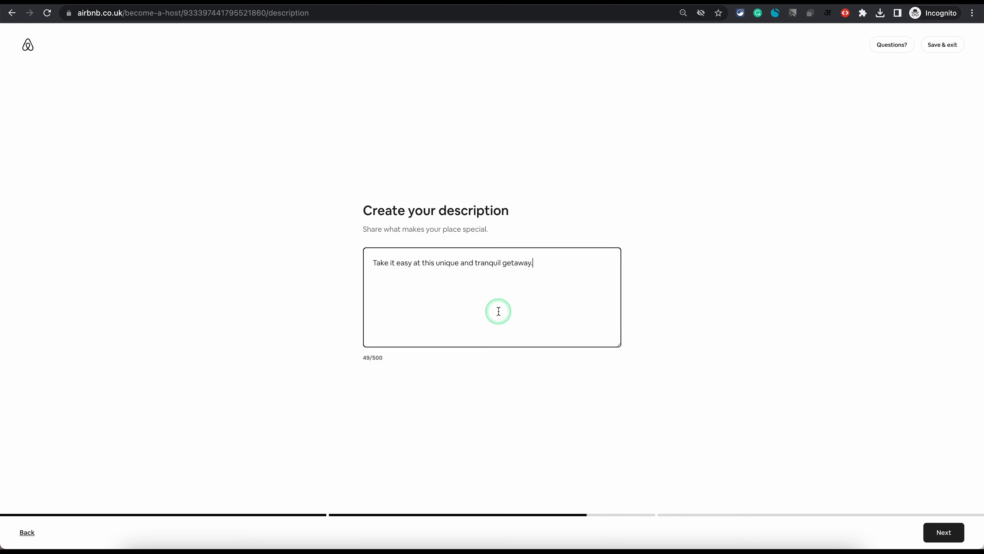
pyautogui.click(940, 532)
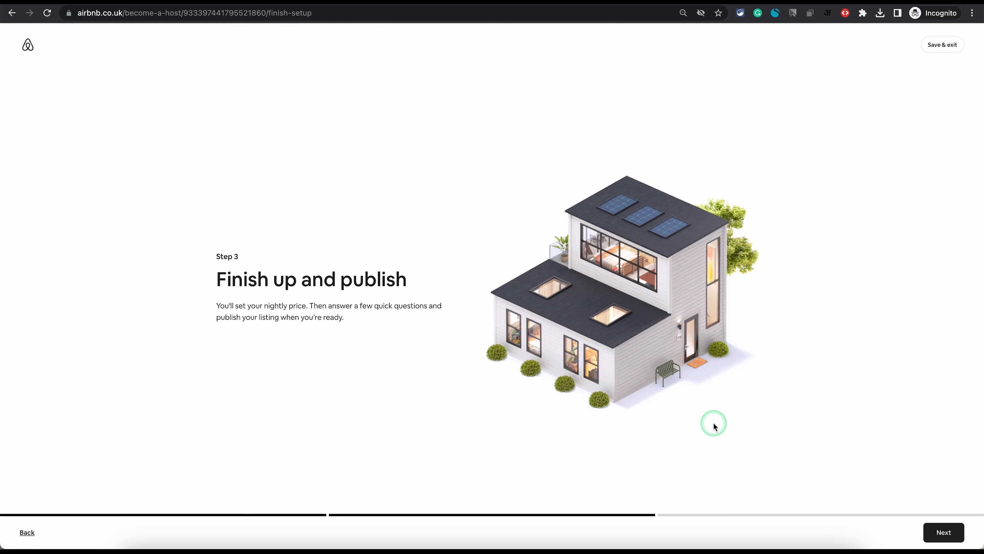
# - Accept the $177 nightly price and deselect the New listing promotion, keeping the weekly and monthly discounts
pyautogui.click(944, 531)
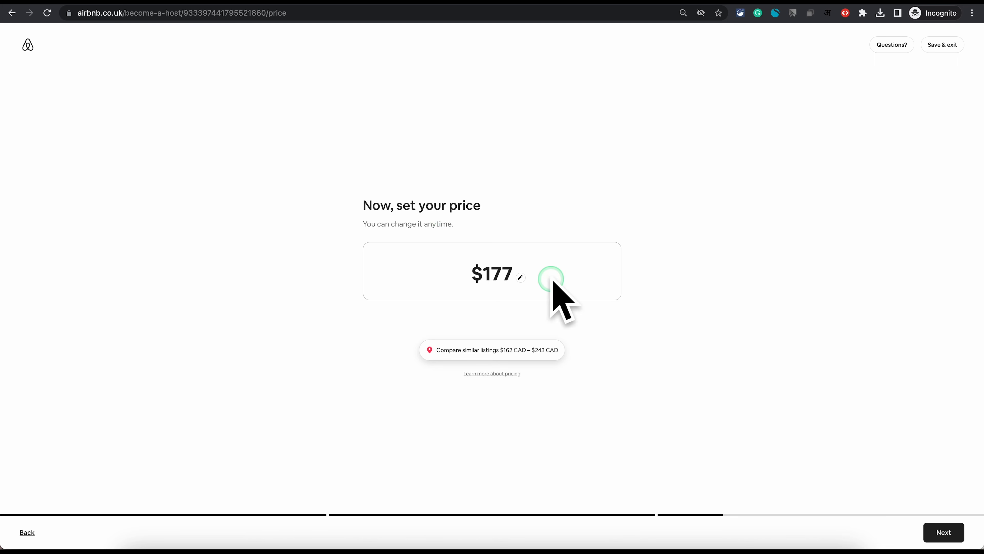
pyautogui.click(944, 532)
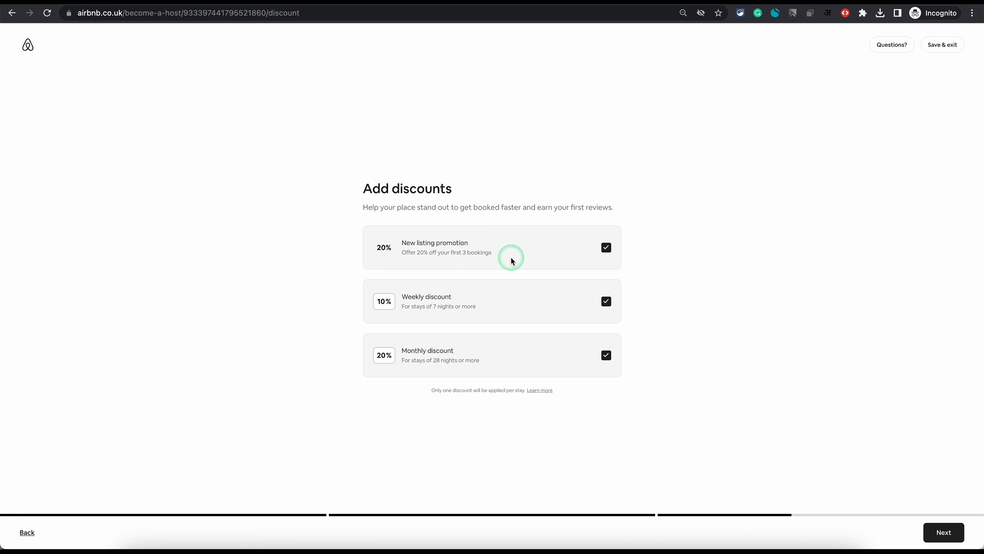
pyautogui.click(606, 252)
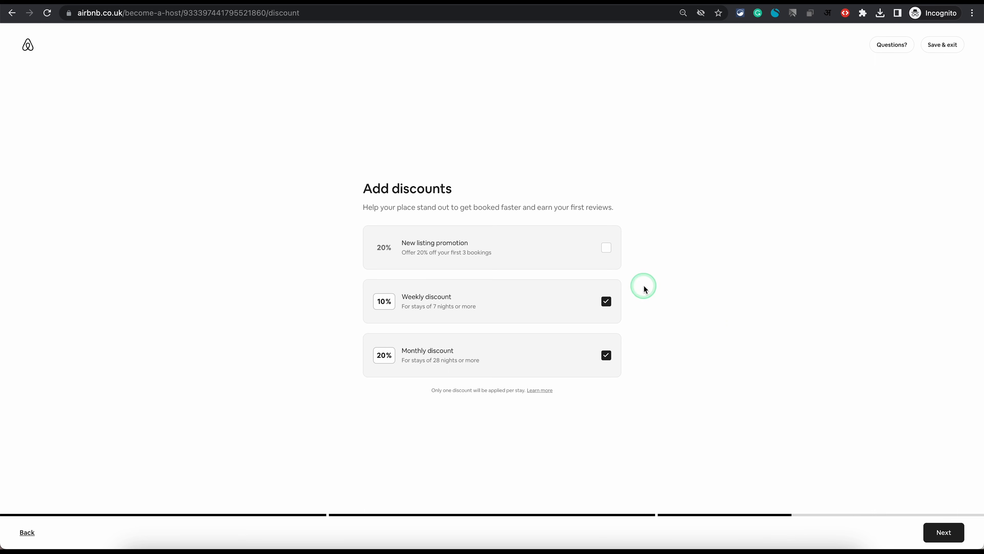
pyautogui.click(940, 531)
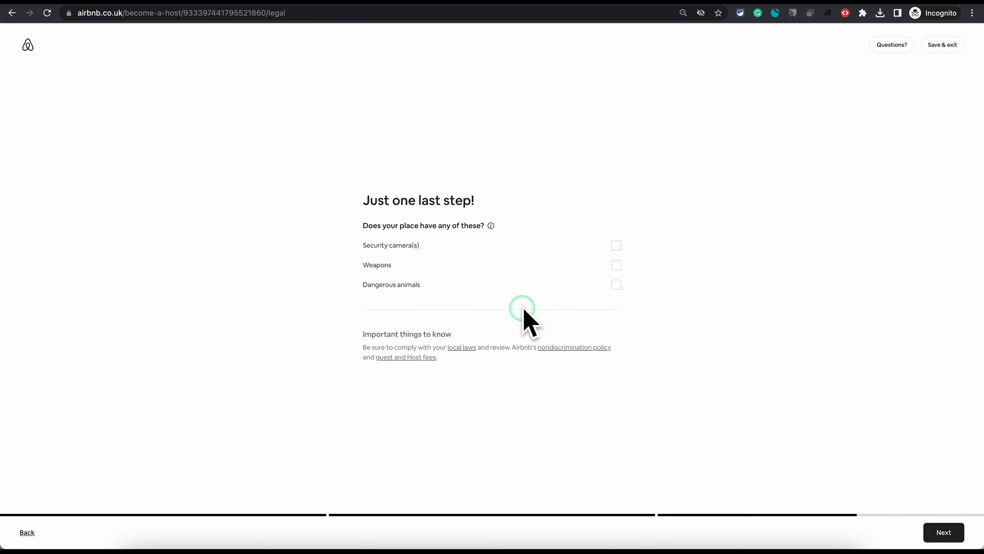
# - Leave security cameras, weapons and dangerous animals unselected and publish the listing
pyautogui.click(943, 532)
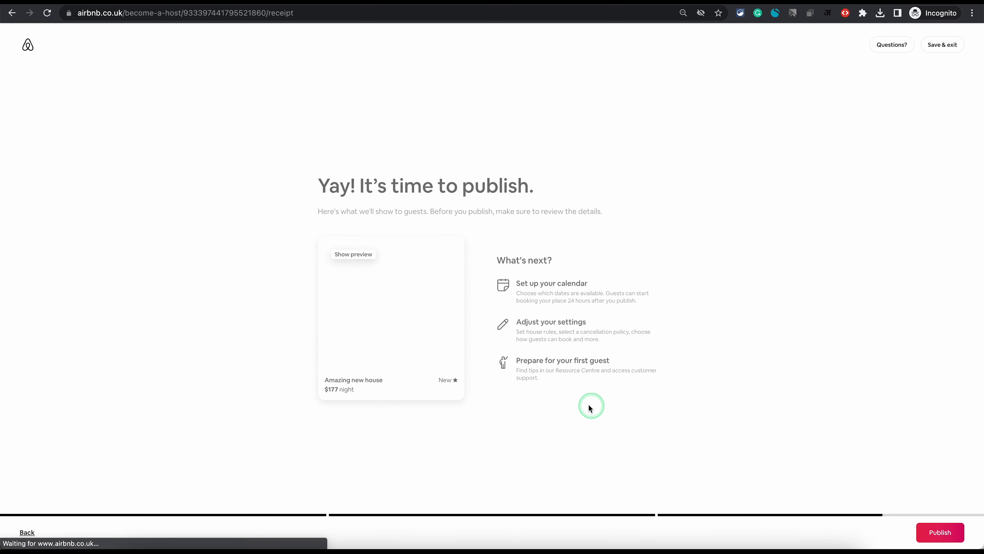
pyautogui.click(941, 533)
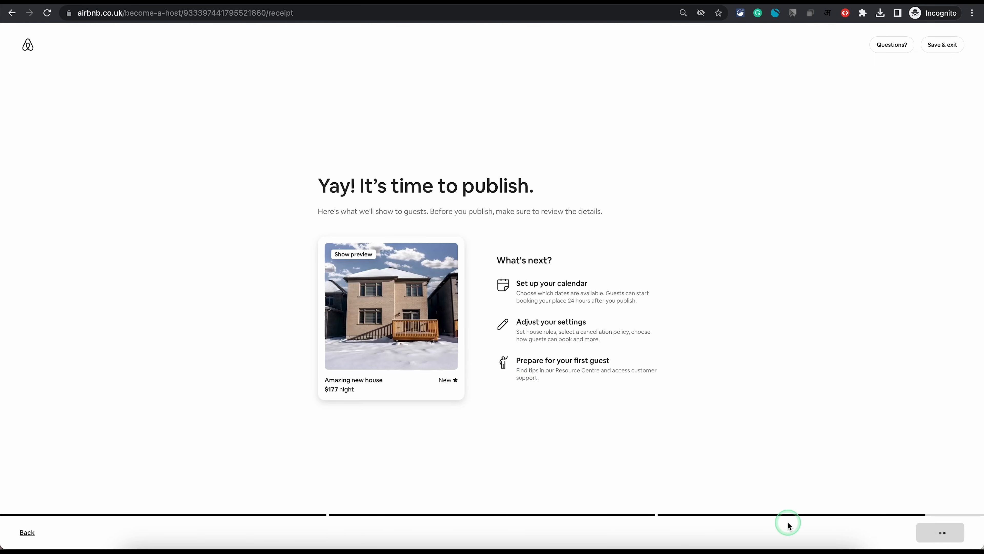